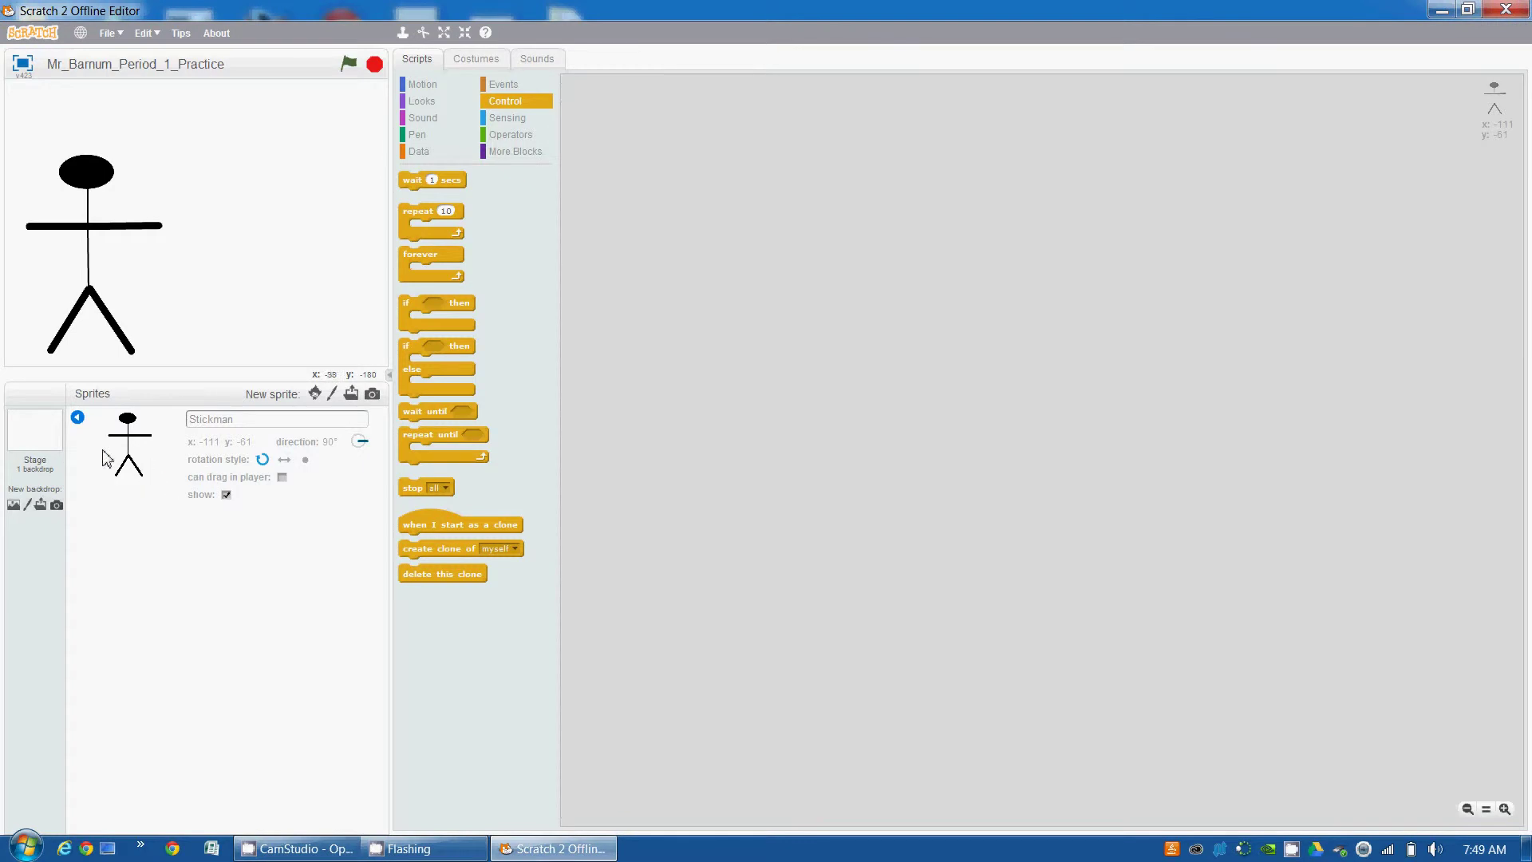
Close the Stickman sprite's info panel so it shows as a thumbnail.
{"action": "left_click", "coordinate": [77, 417]}
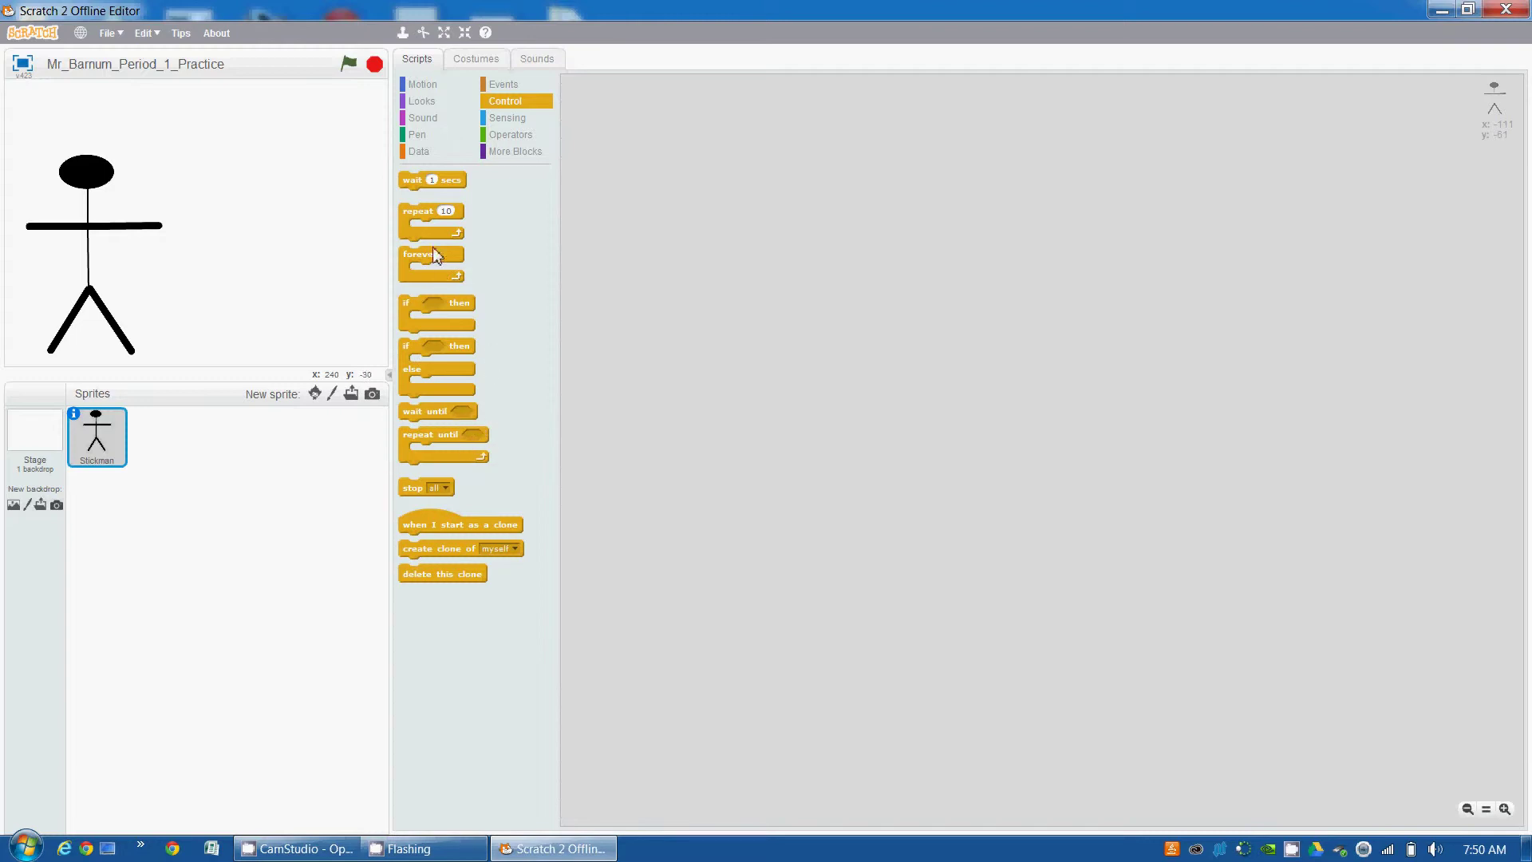
Browse the Pen, Data, Sensing, Control and Motion categories, ending on Events.
{"action": "left_click", "coordinate": [425, 135]}
{"action": "left_click", "coordinate": [503, 117]}
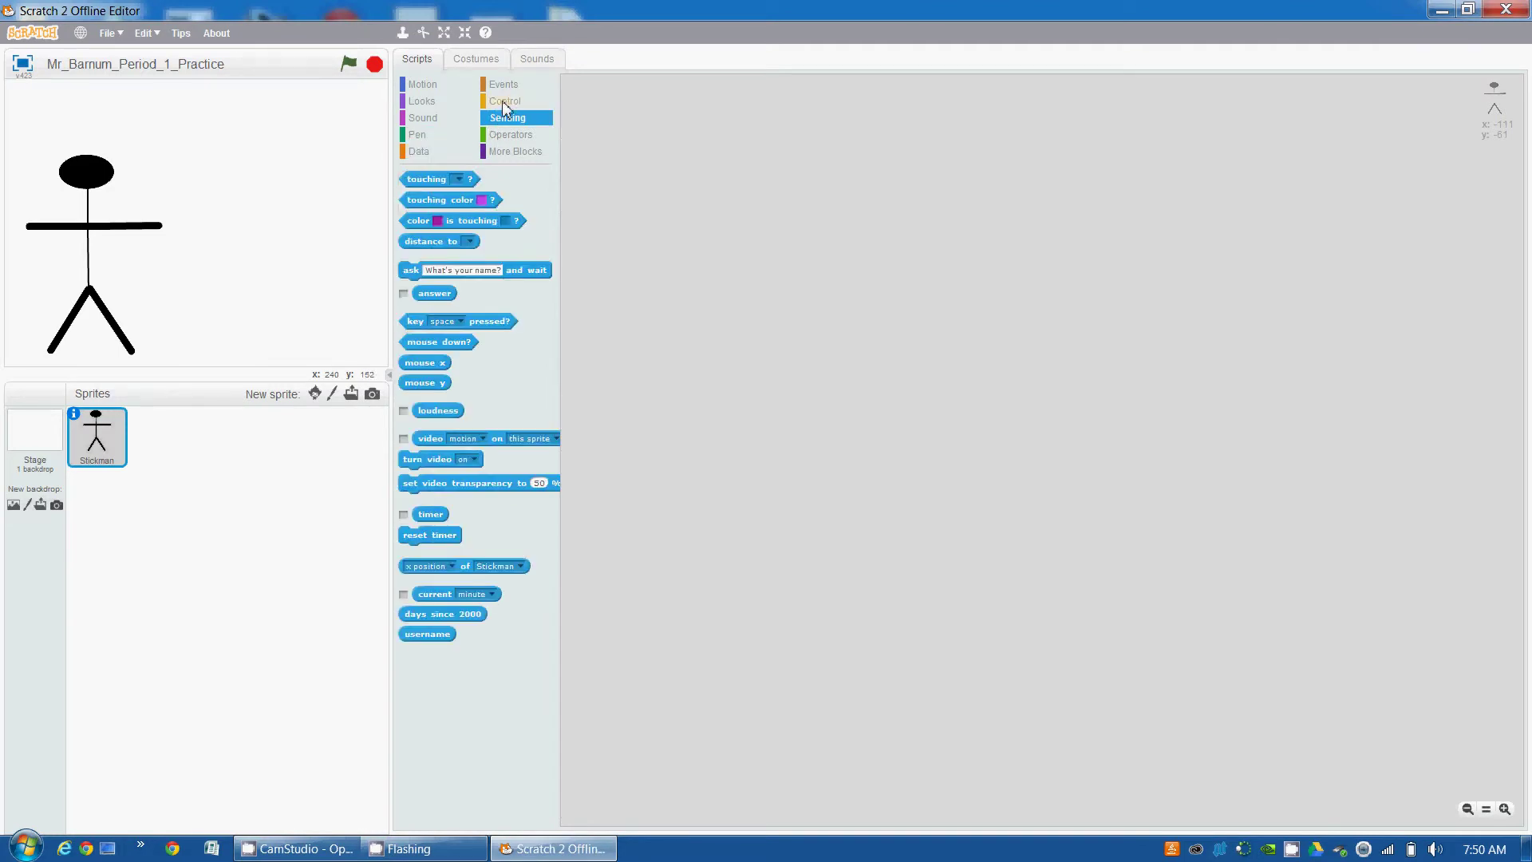
{"action": "left_click", "coordinate": [507, 87]}
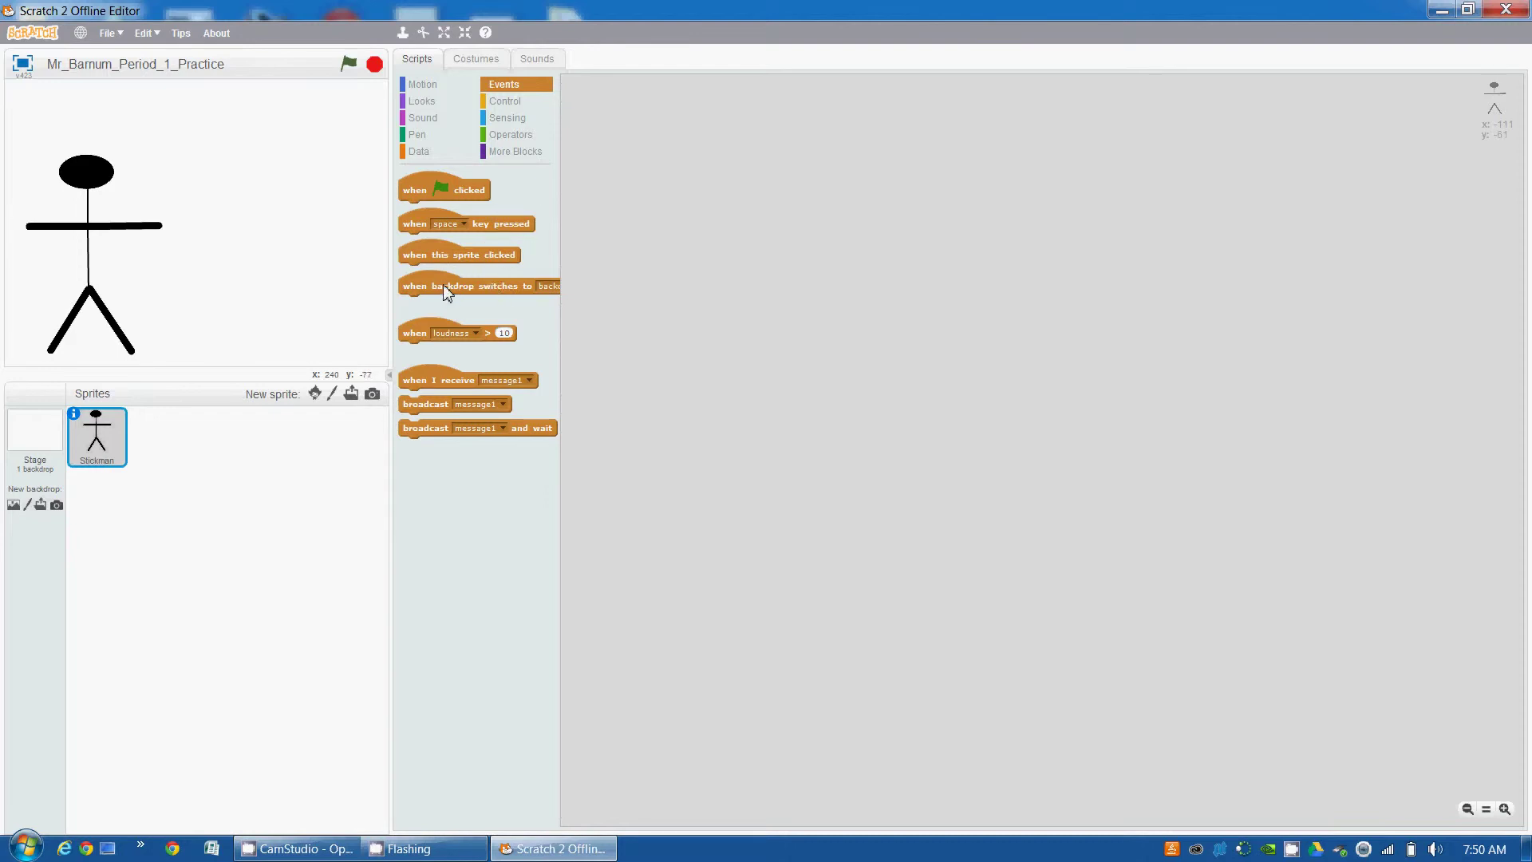
{"action": "left_click", "coordinate": [419, 84]}
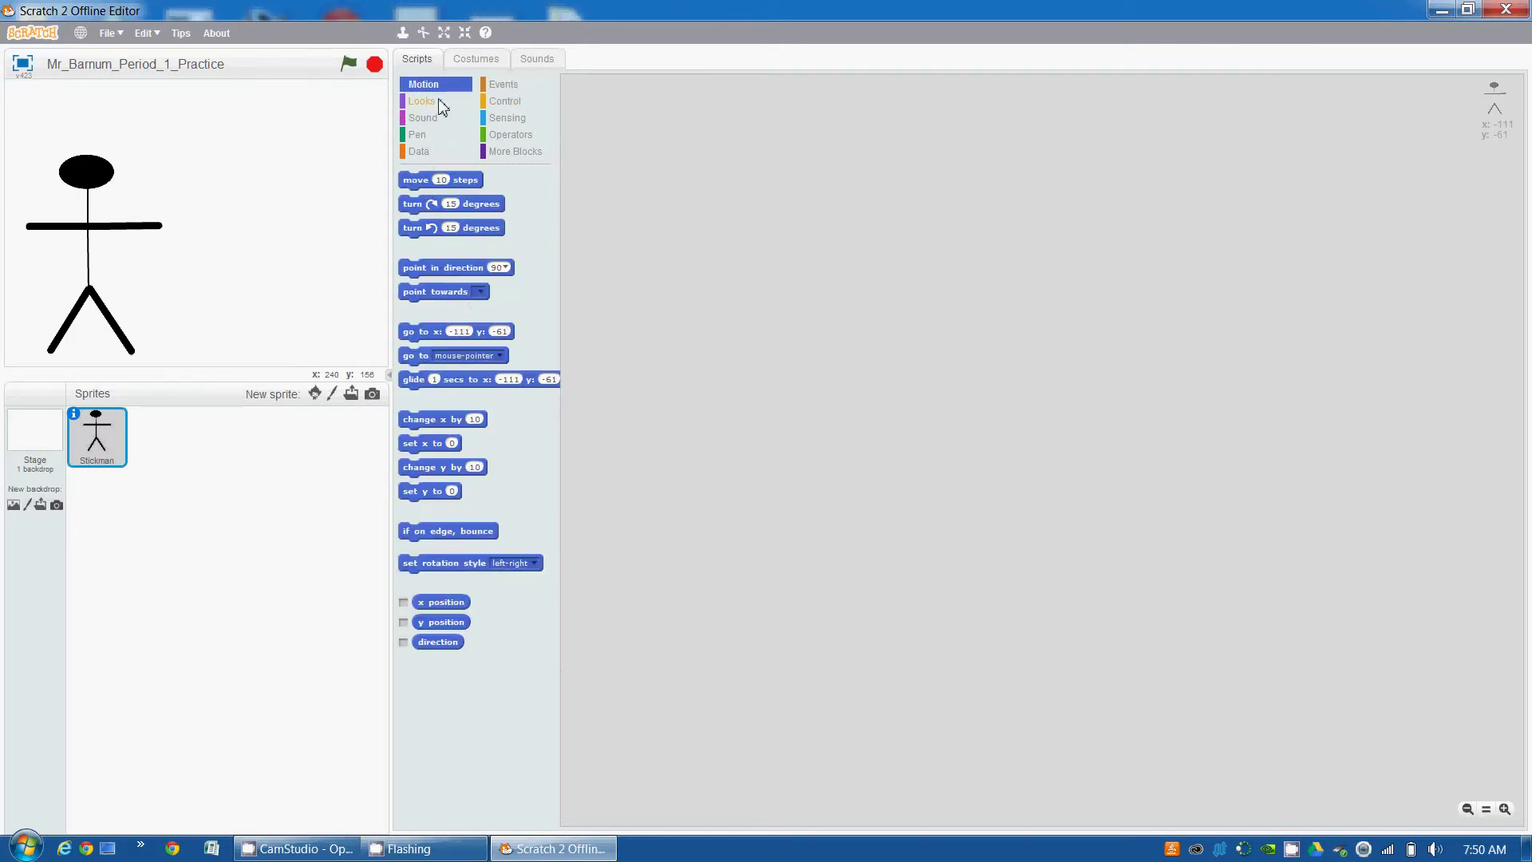
{"action": "left_click", "coordinate": [512, 89]}
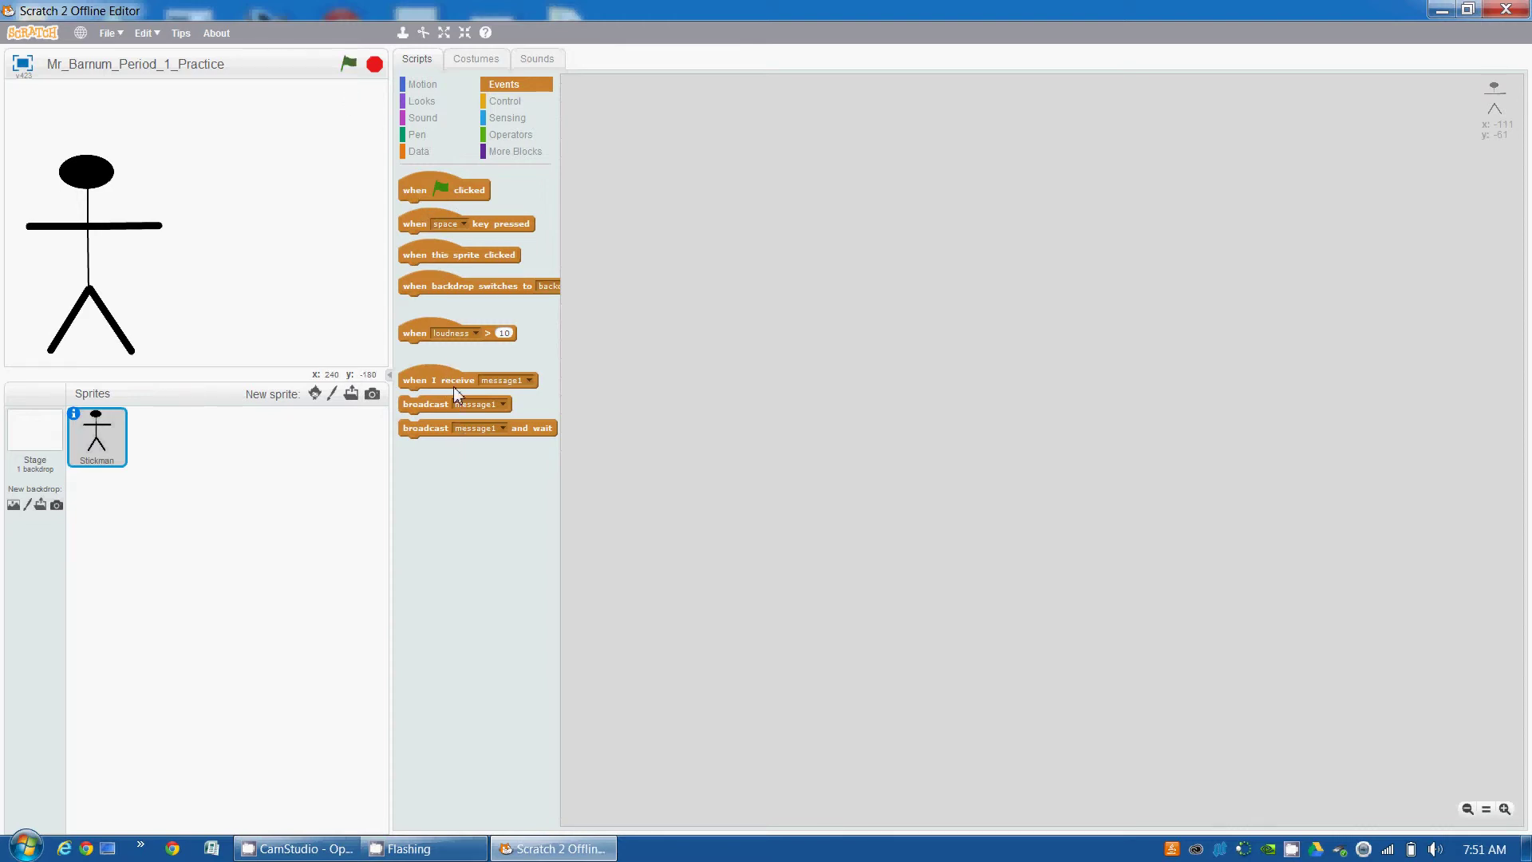
Start Stickman's script with a 'when green flag clicked' hat block.
{"action": "left_click_drag", "start_coordinate": [426, 189], "coordinate": [715, 122]}
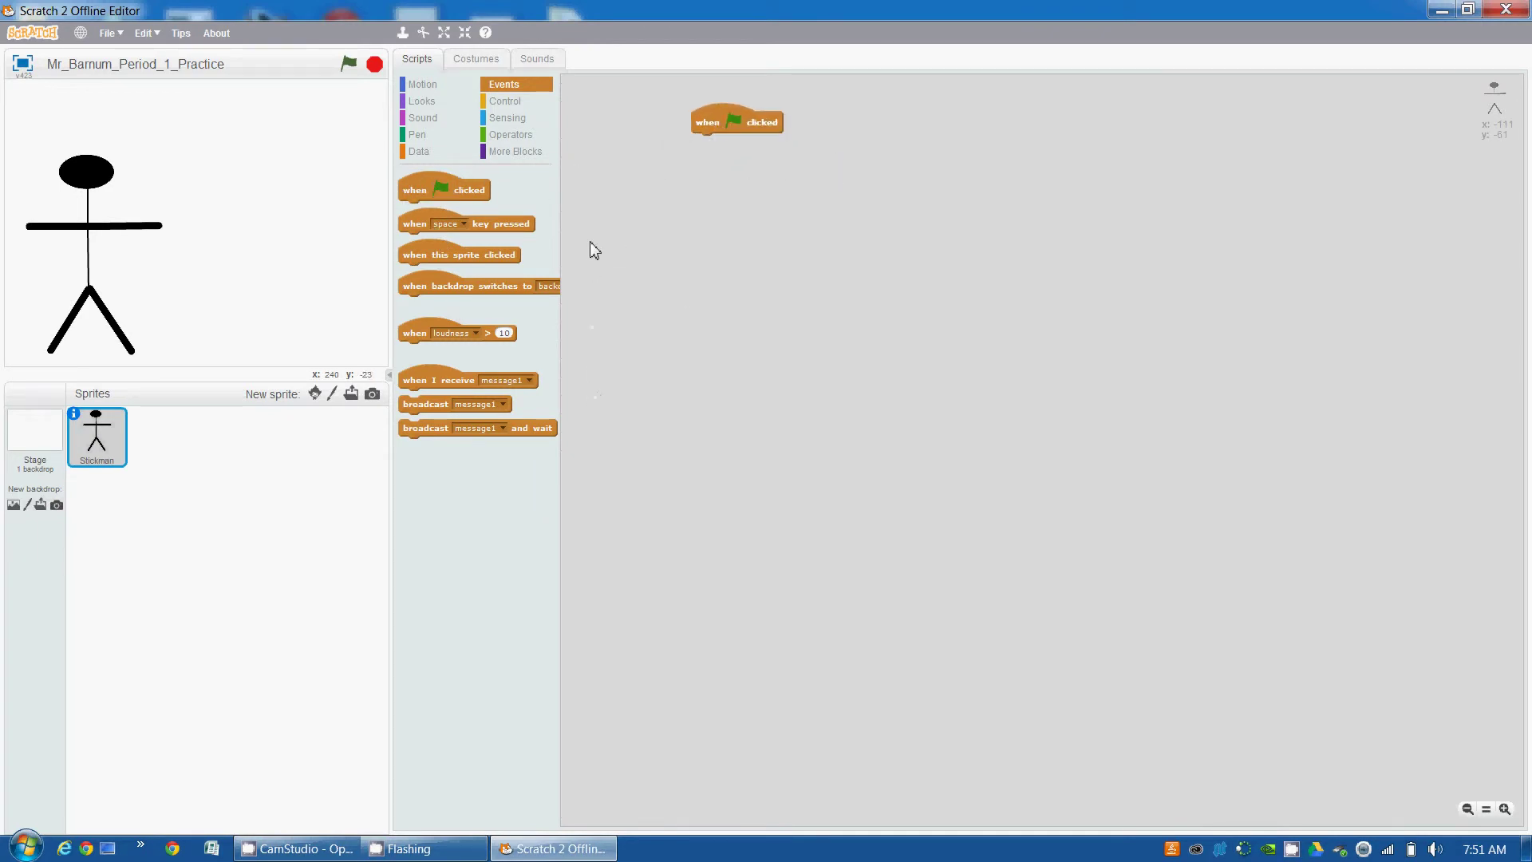
{"action": "left_click", "coordinate": [348, 64]}
Attach 'say Hello! for 2 secs' under the hat block and test-run the greeting.
{"action": "left_click", "coordinate": [429, 103]}
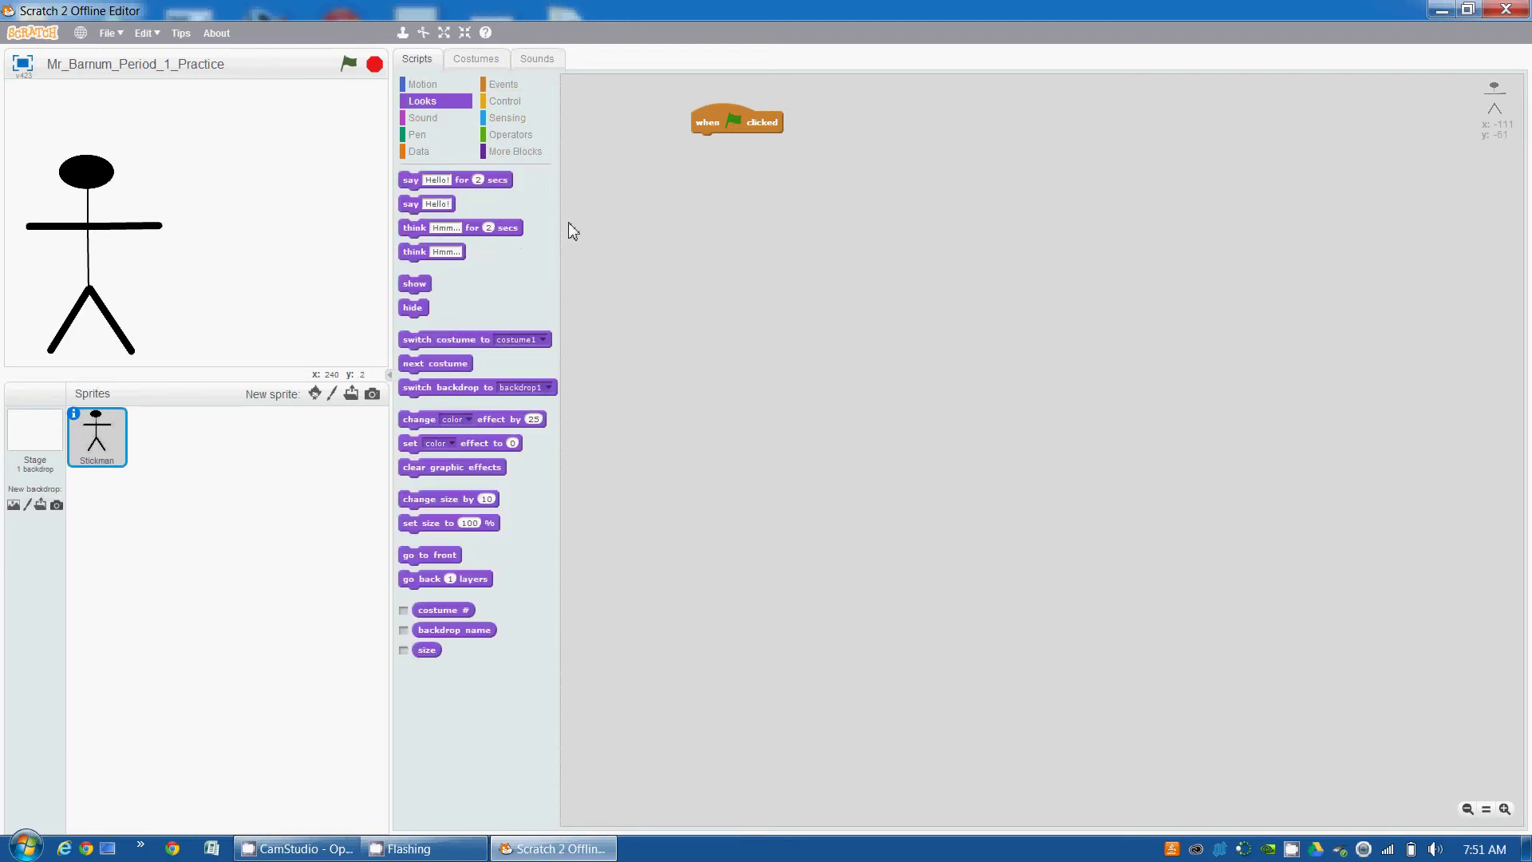
{"action": "left_click_drag", "start_coordinate": [411, 184], "coordinate": [698, 144]}
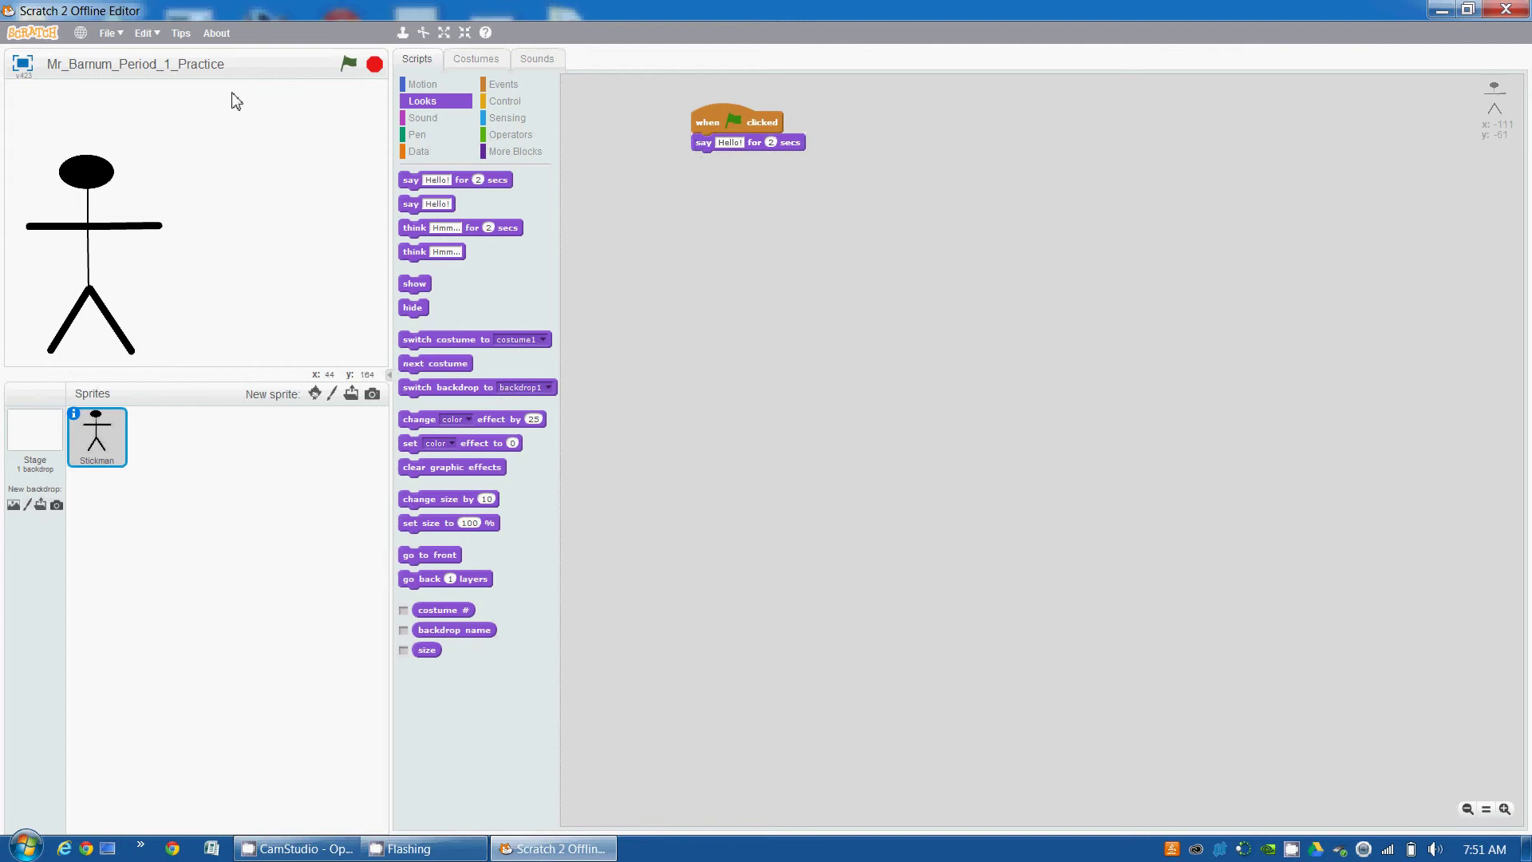
{"action": "left_click", "coordinate": [348, 65]}
{"action": "left_click", "coordinate": [711, 148]}
Add a think block below the greeting set to 'Hi there' for 3 seconds.
{"action": "left_click_drag", "start_coordinate": [408, 229], "coordinate": [700, 158]}
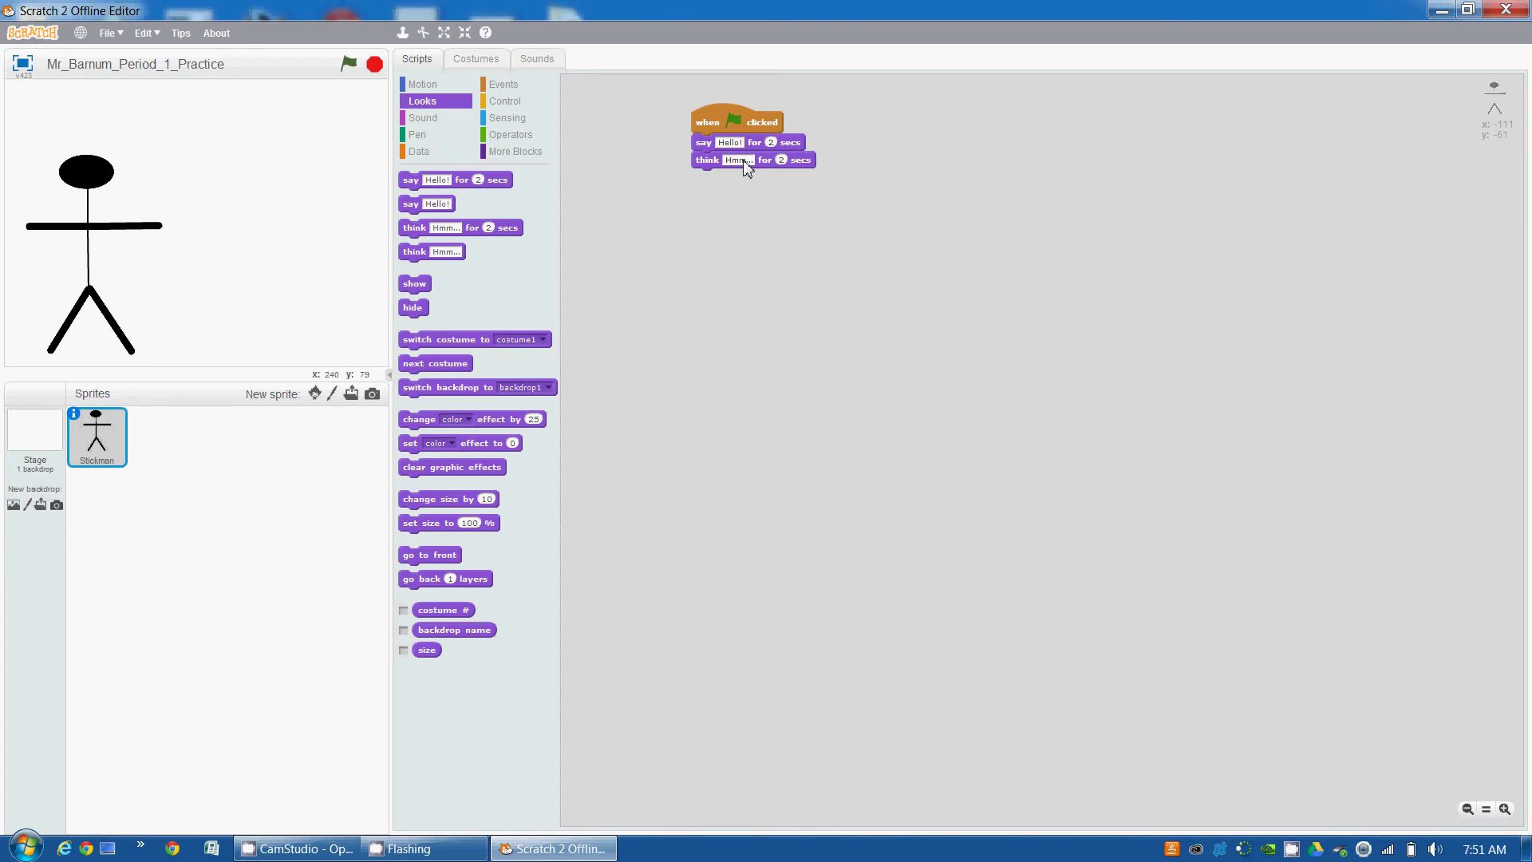
{"action": "left_click", "coordinate": [738, 160]}
{"action": "type", "text": "u"}
{"action": "type", "text": "Hi there"}
{"action": "left_click", "coordinate": [786, 159]}
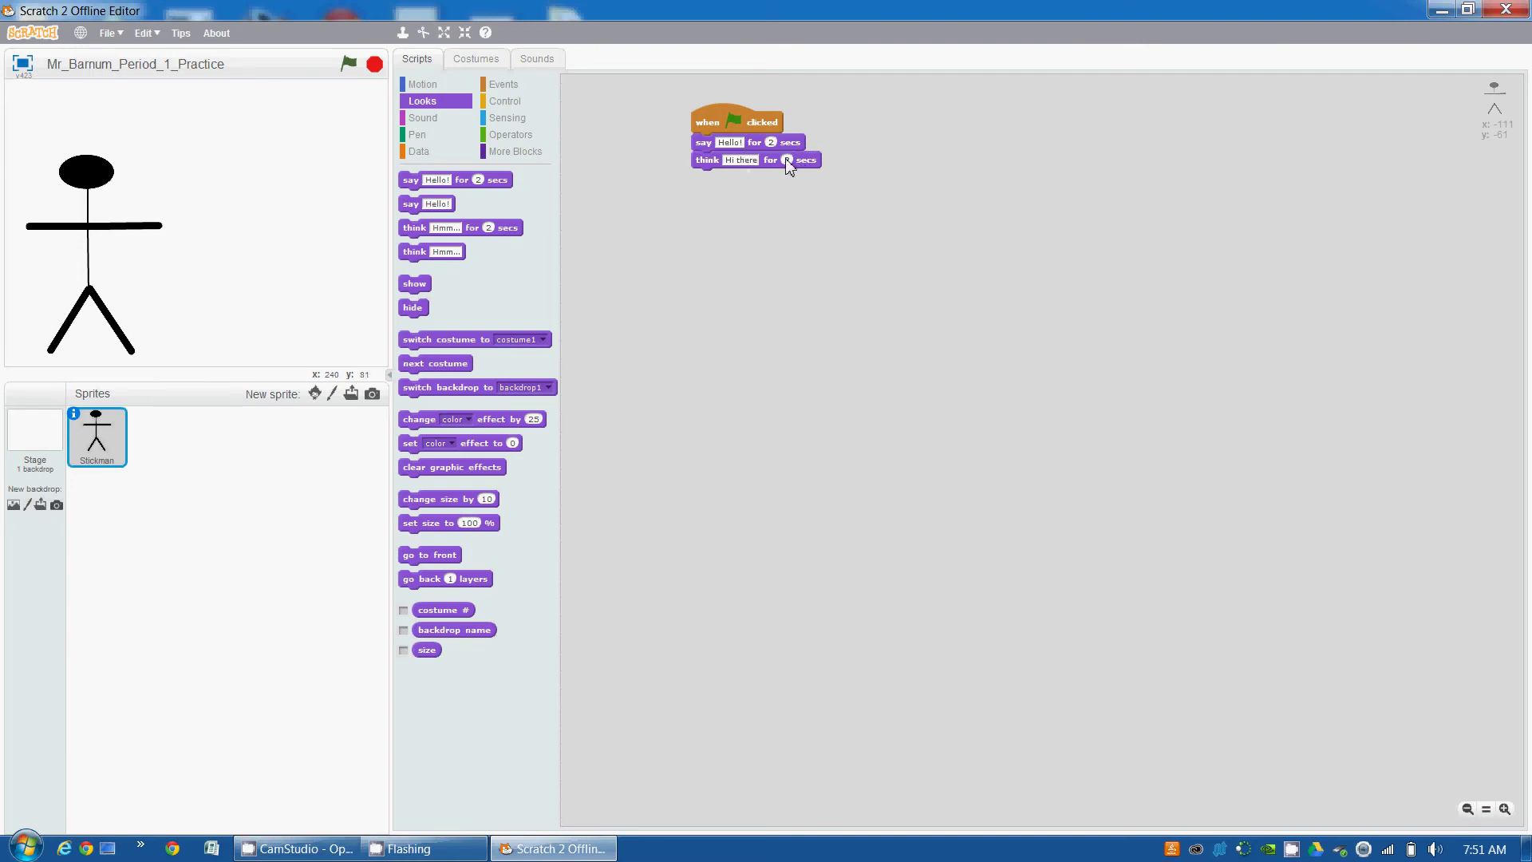
{"action": "left_click", "coordinate": [815, 213]}
Reattach the think block under the greeting and test-run the say-then-think script.
{"action": "left_click_drag", "start_coordinate": [709, 162], "coordinate": [709, 228]}
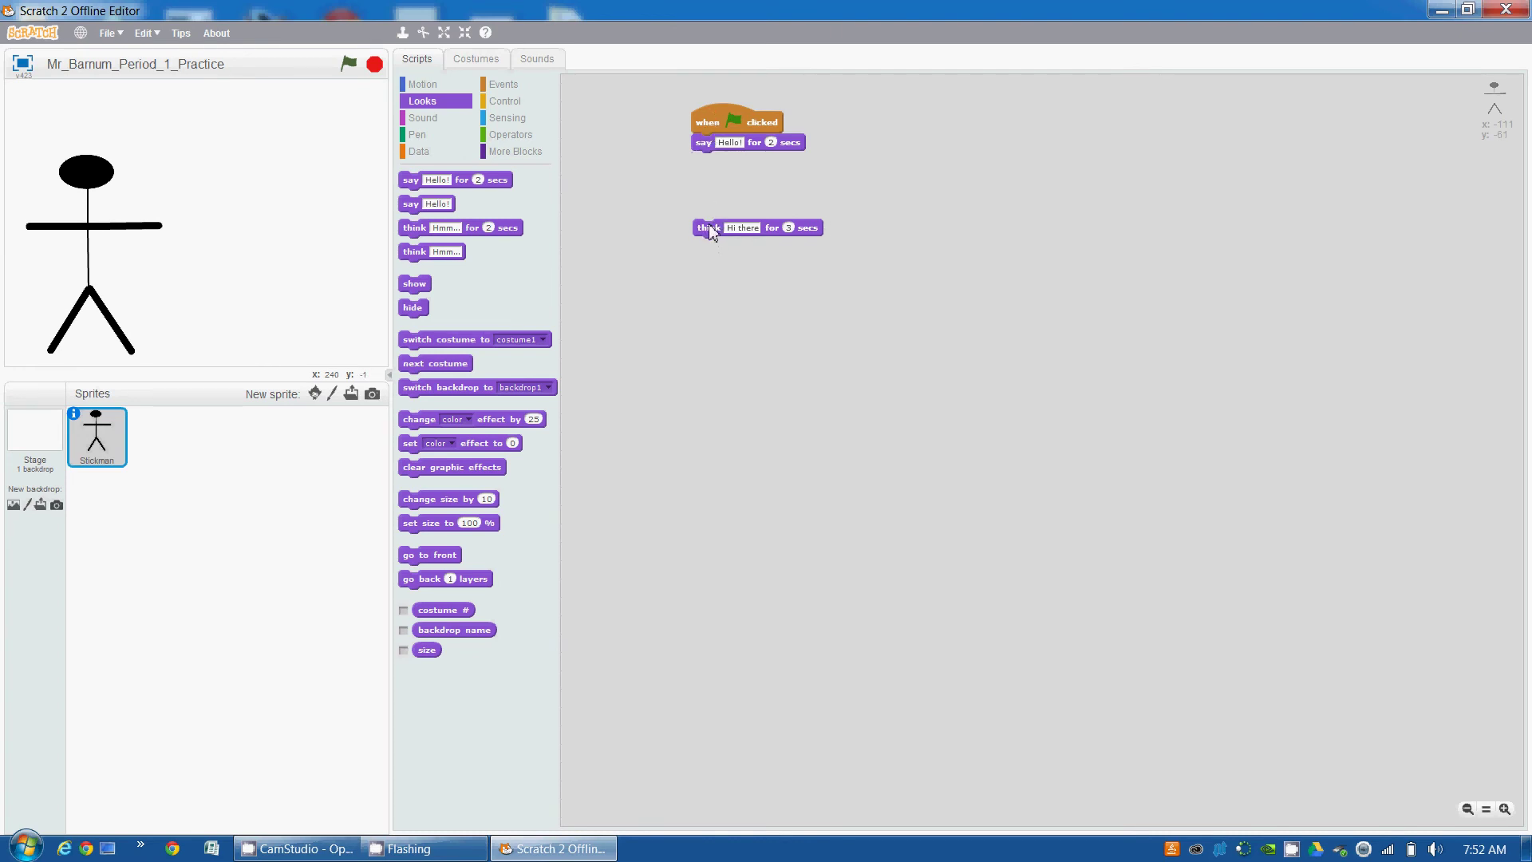
{"action": "left_click_drag", "start_coordinate": [707, 226], "coordinate": [705, 161]}
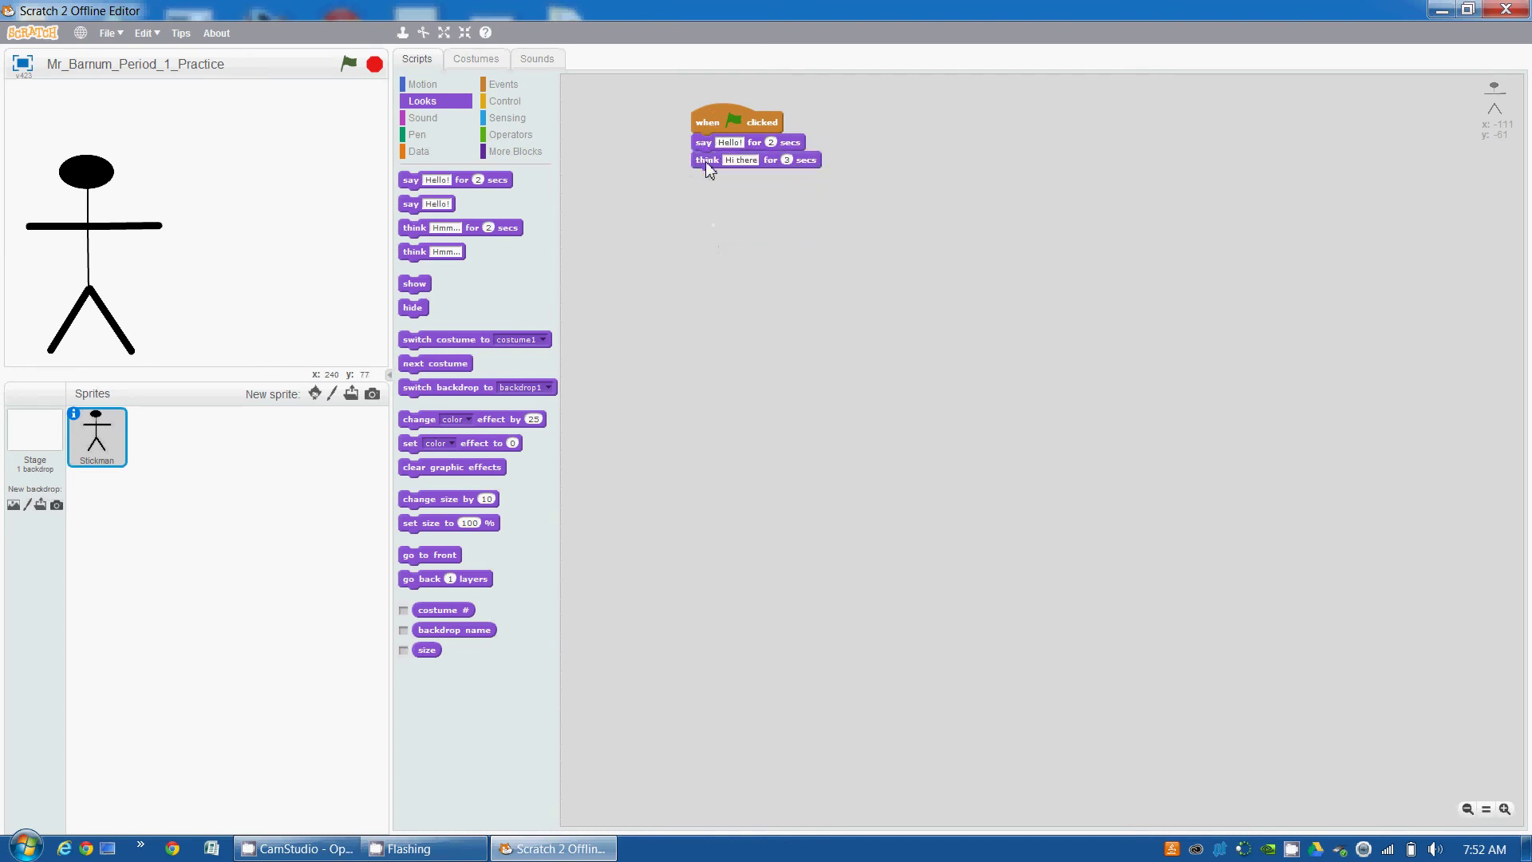
{"action": "left_click", "coordinate": [348, 63]}
{"action": "left_click", "coordinate": [441, 83]}
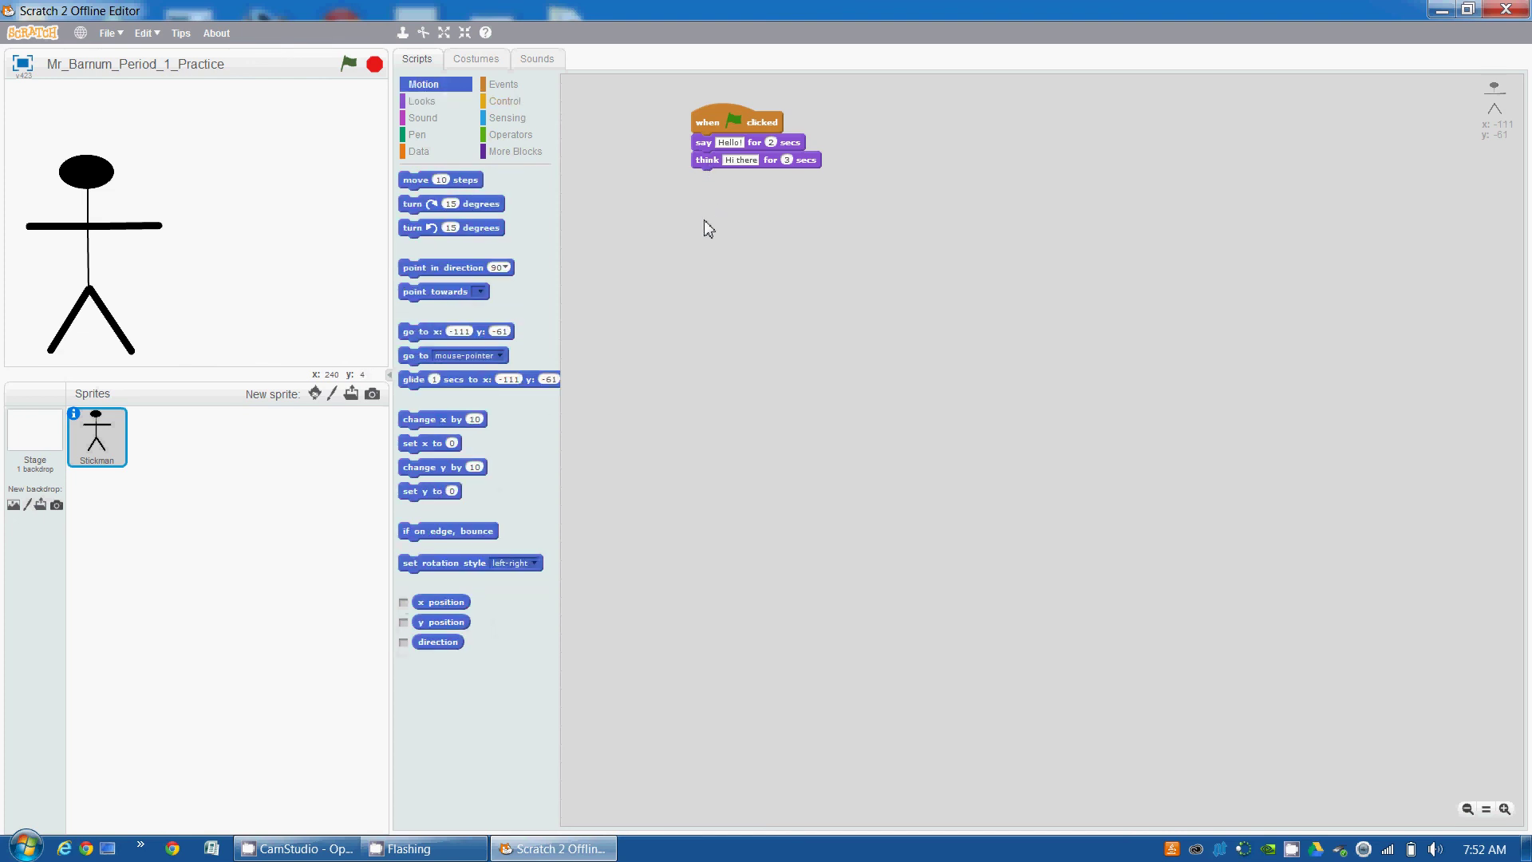